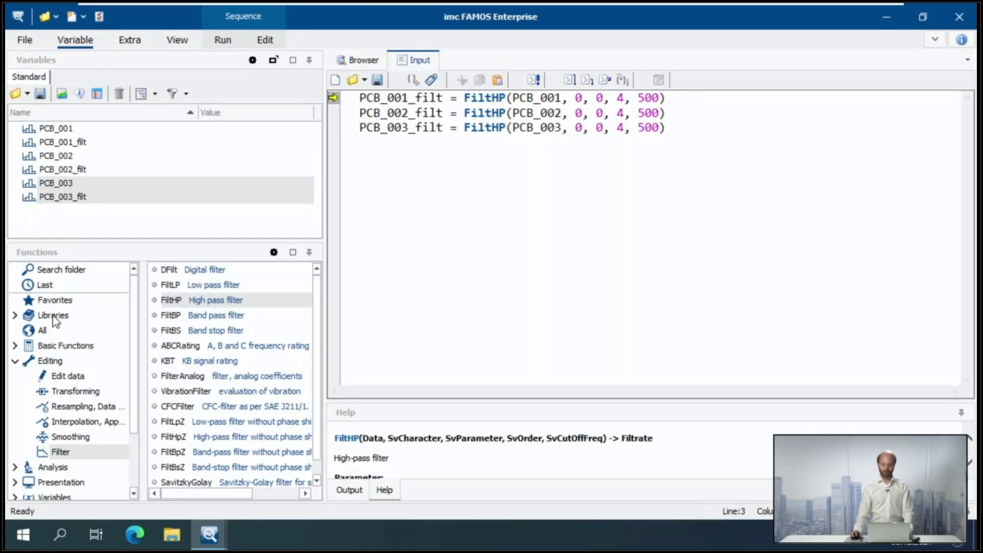
# Display the help for !Demo_Evaluation_EN from the Sequence folder library and enlarge the help area to read its full description
pyautogui.click(55, 317)
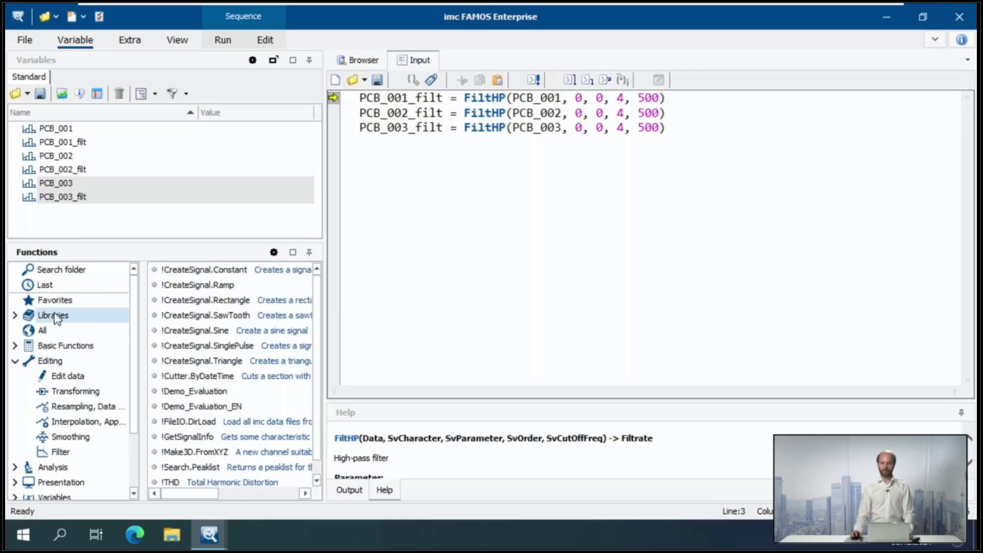
pyautogui.click(15, 315)
pyautogui.click(71, 330)
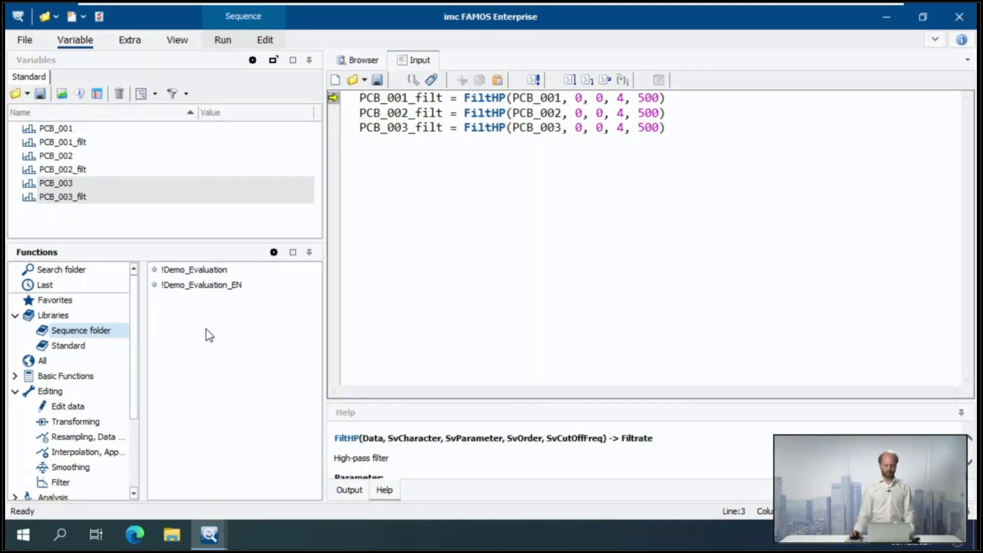
pyautogui.click(198, 286)
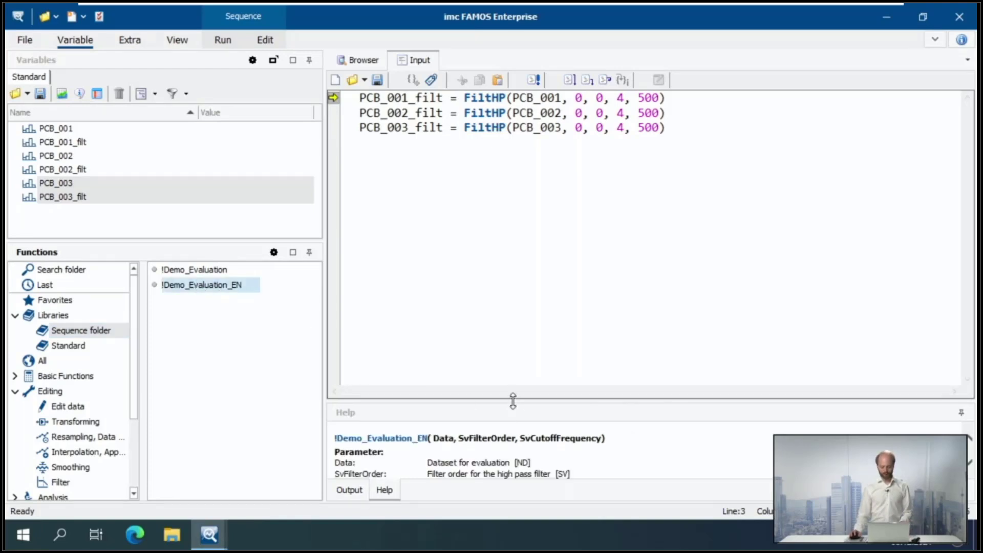
pyautogui.moveTo(514, 401); pyautogui.dragTo(513, 225)
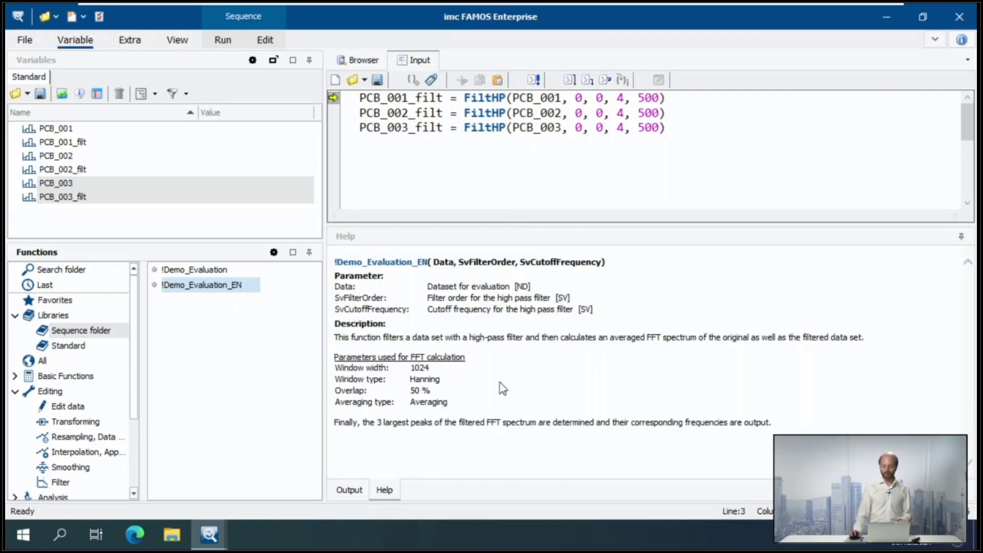
pyautogui.moveTo(553, 422); pyautogui.dragTo(418, 288)
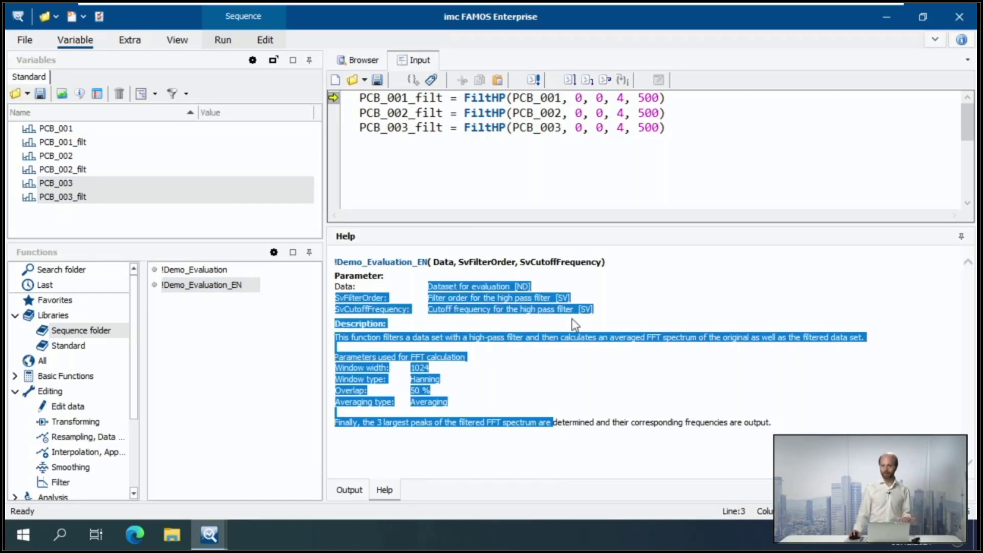
pyautogui.click(549, 385)
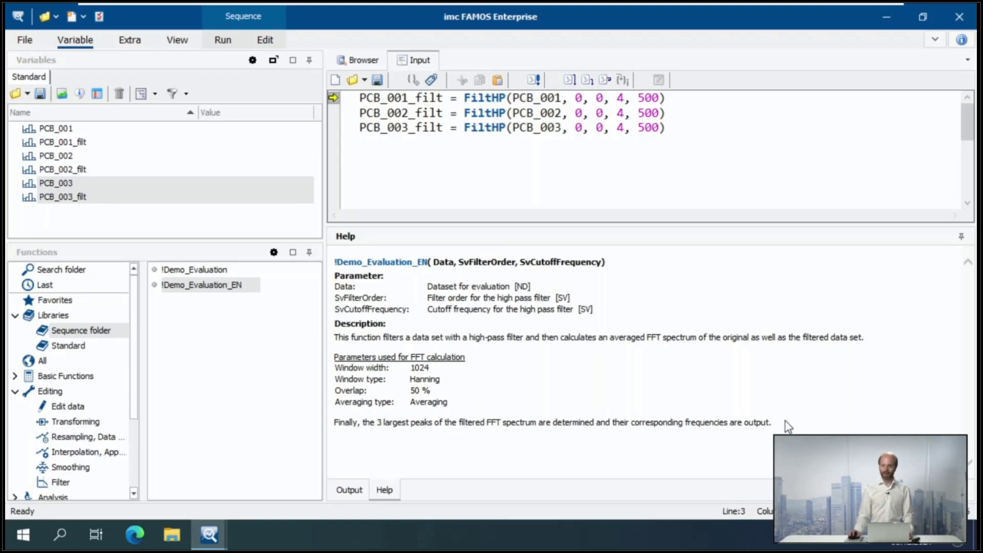
# Run !Demo_Evaluation_EN on PCB_001 with filter order 4 and cutoff frequency 500, and close its dialog
pyautogui.click(224, 288)
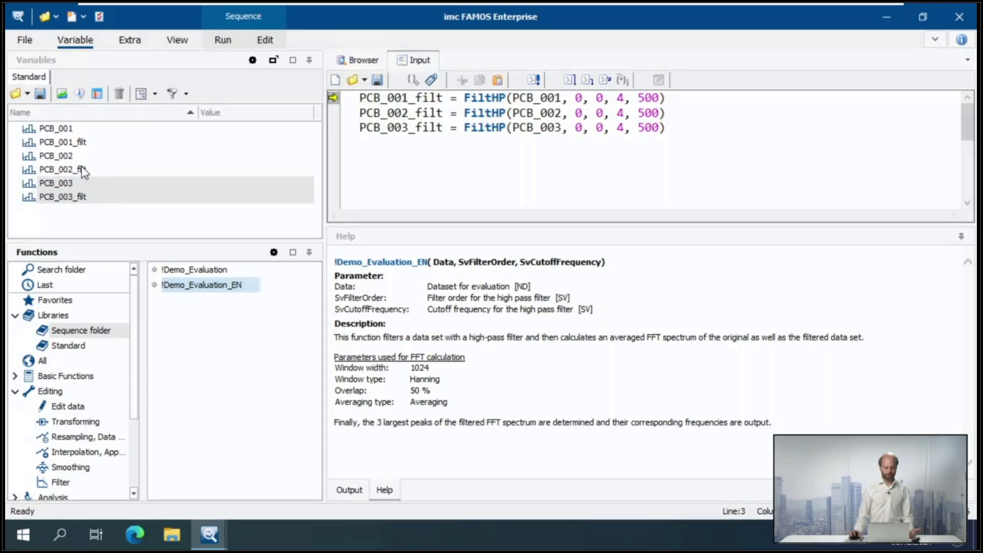
pyautogui.click(61, 129)
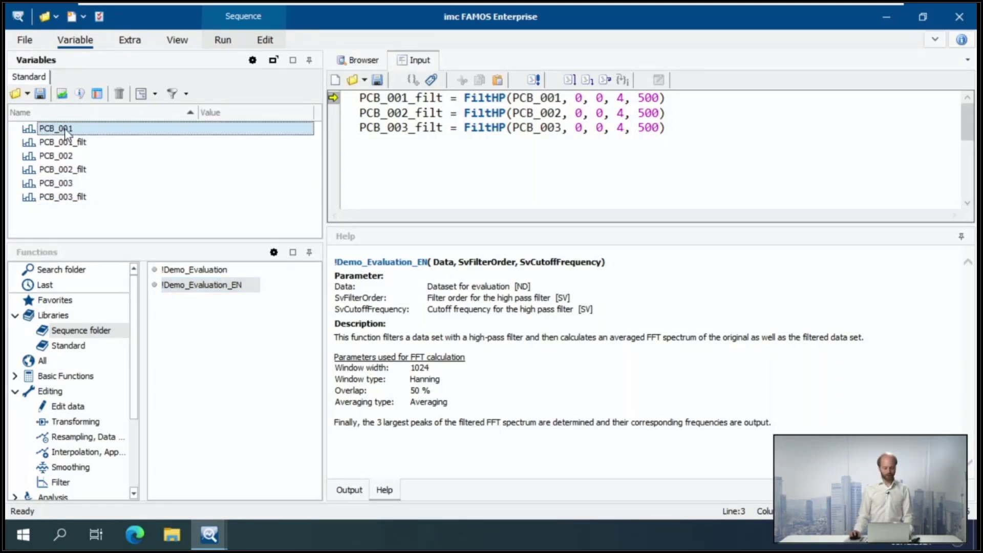
pyautogui.moveTo(63, 128); pyautogui.dragTo(211, 282)
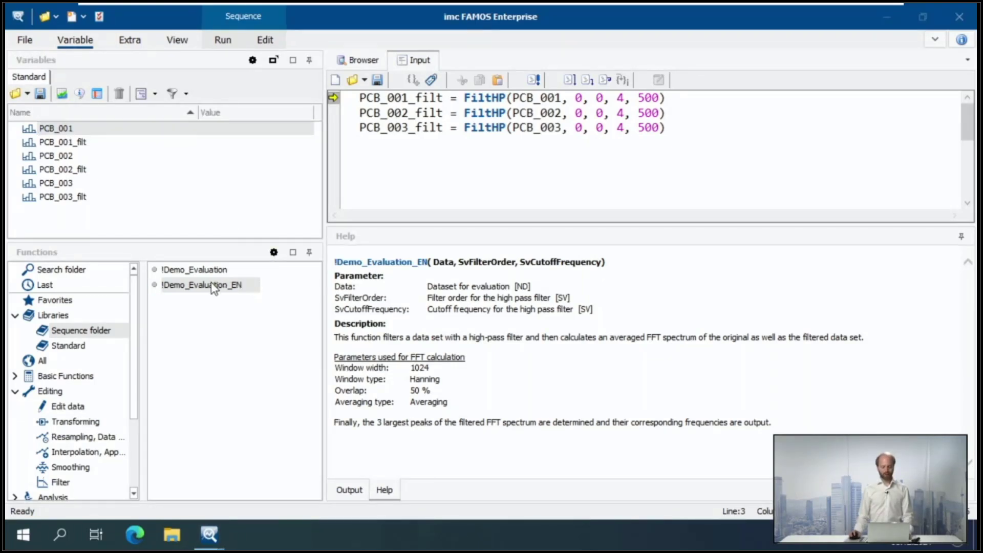
pyautogui.moveTo(285, 154); pyautogui.dragTo(481, 96)
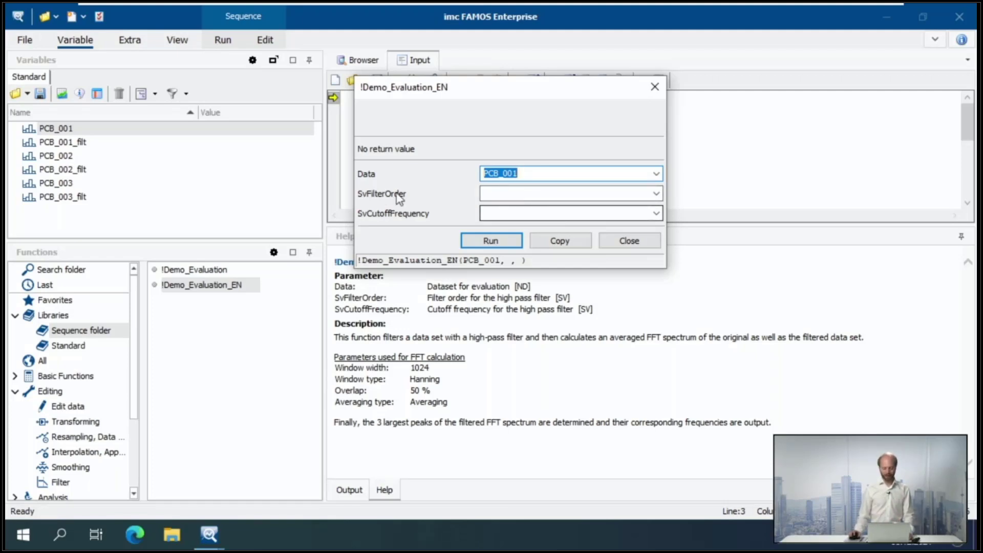
pyautogui.click(505, 193)
pyautogui.write('4')
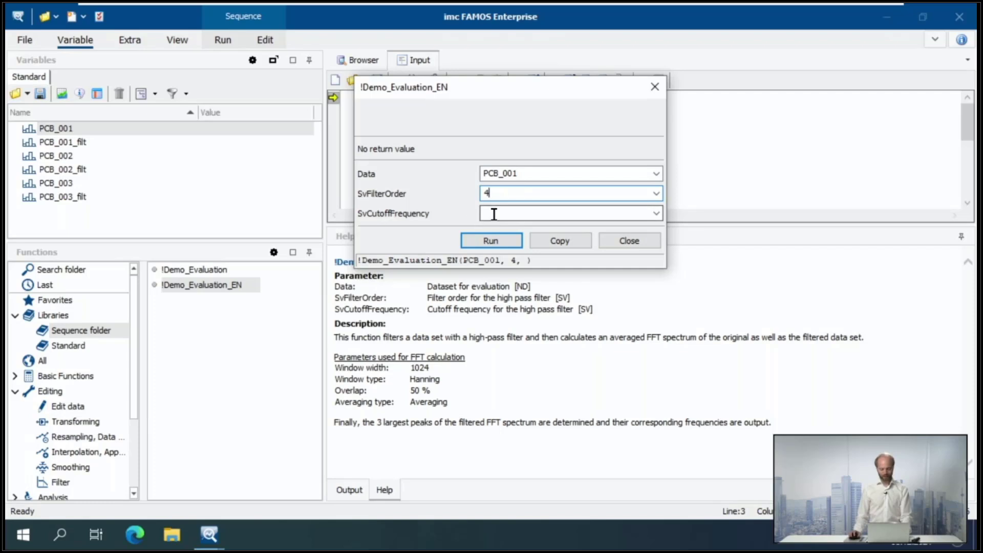
pyautogui.click(555, 213)
pyautogui.write('500')
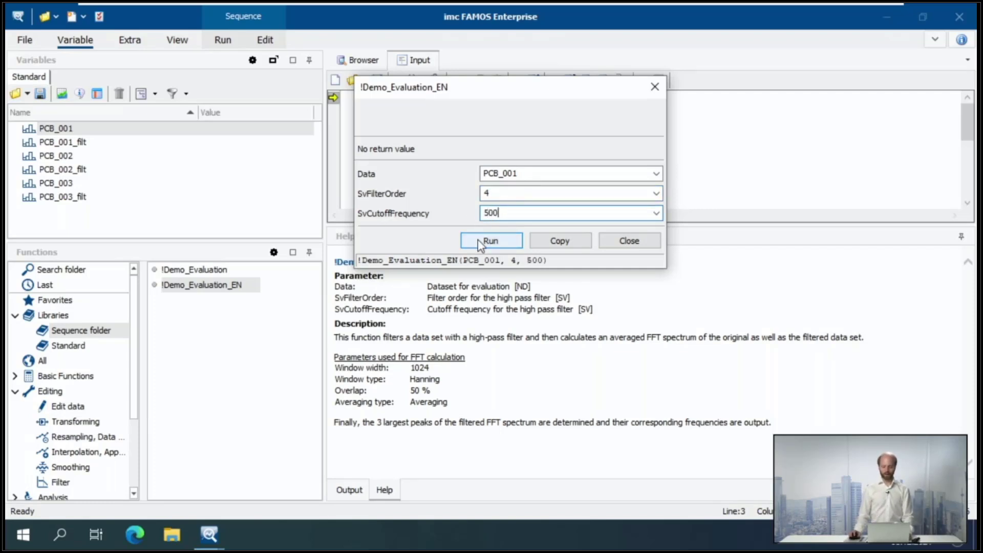
pyautogui.click(491, 242)
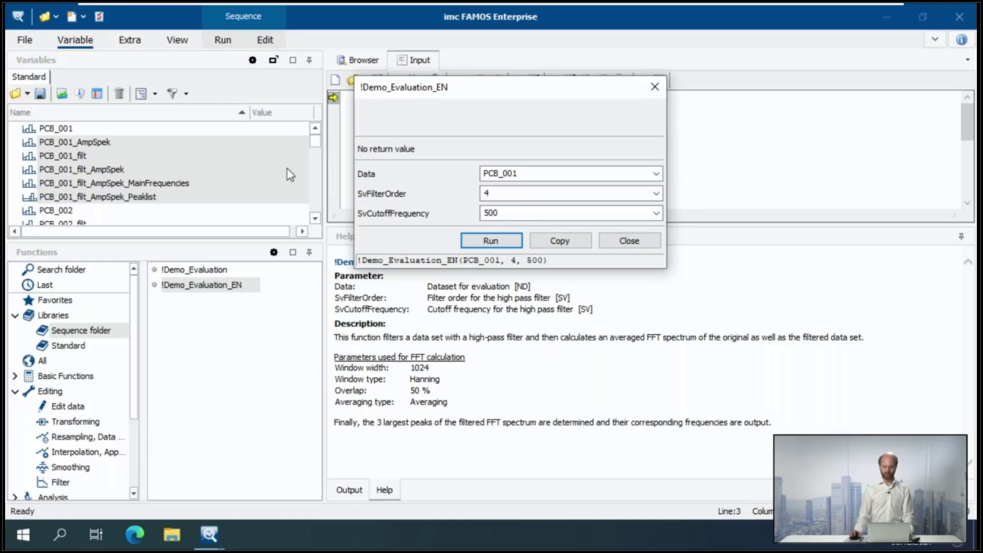
pyautogui.click(645, 241)
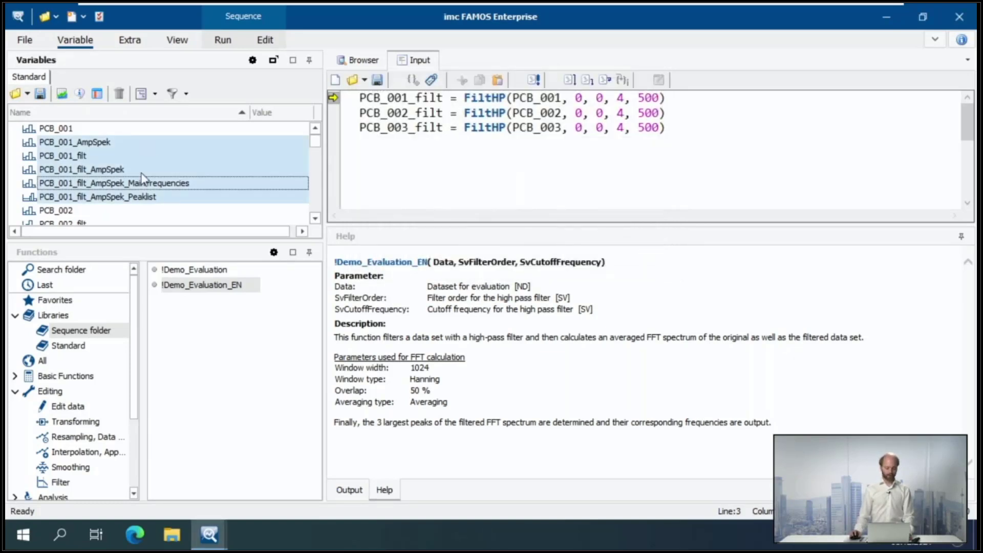
# Plot PCB_001 and PCB_001_filt together in an enlarged curve window, sharing one y-axis with the filtered signal in front
pyautogui.click(71, 128)
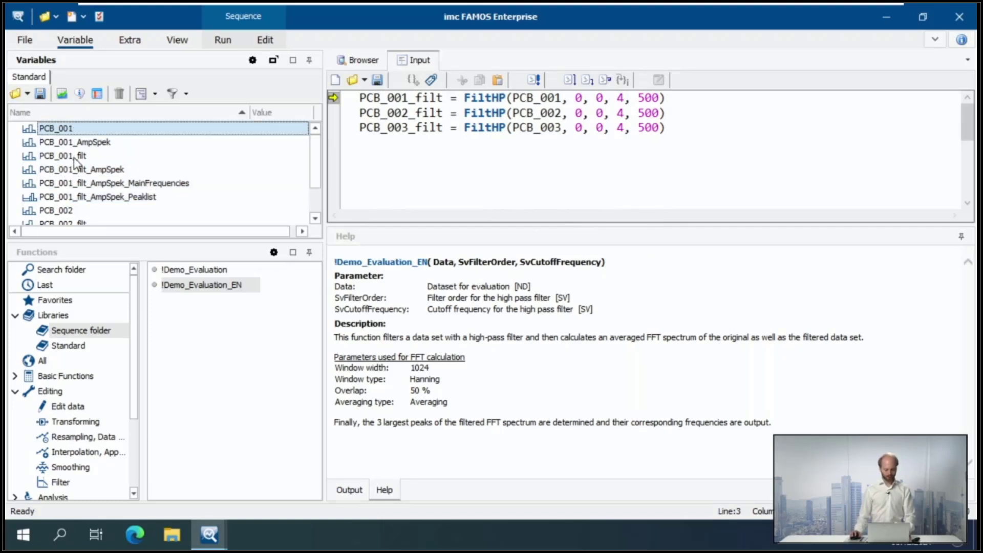
pyautogui.keyDown('ctrl'); pyautogui.click(75, 156); pyautogui.keyUp('ctrl')
pyautogui.click(63, 94)
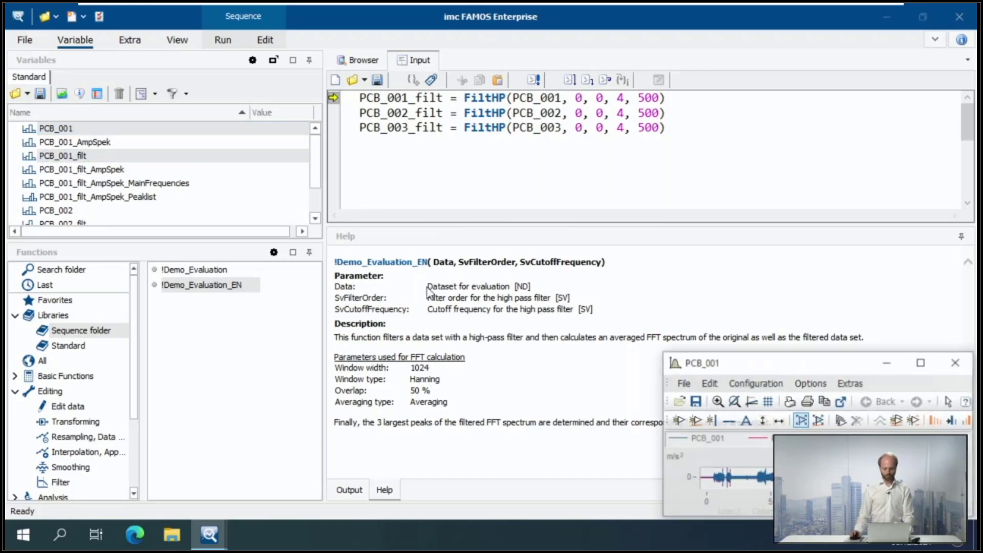
pyautogui.moveTo(809, 357); pyautogui.dragTo(675, 66)
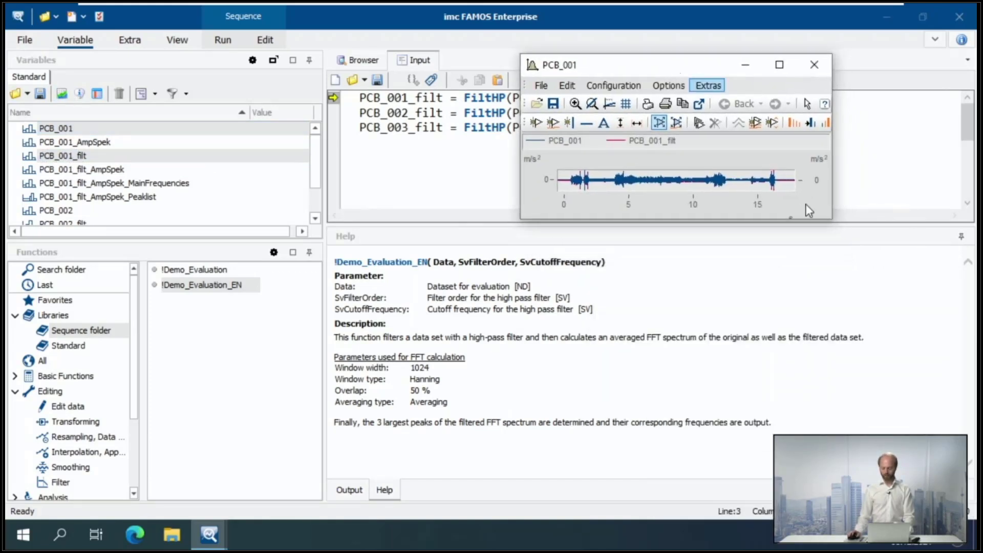
pyautogui.moveTo(806, 203); pyautogui.dragTo(949, 335)
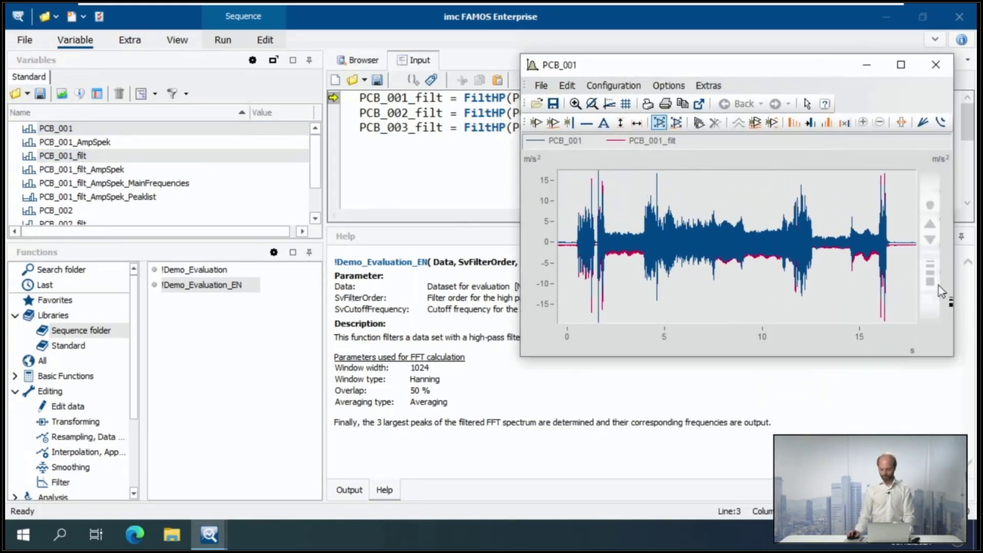
pyautogui.moveTo(937, 301); pyautogui.dragTo(542, 262)
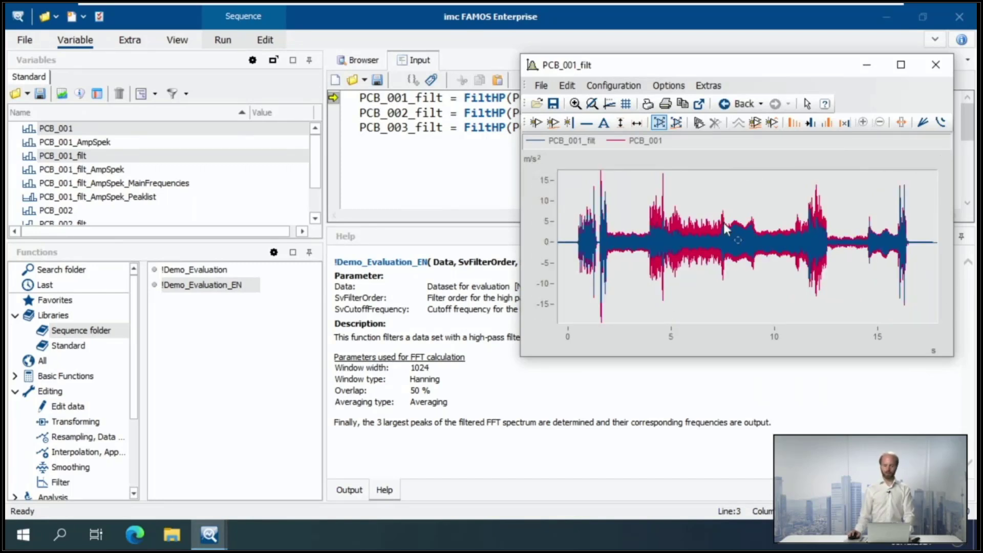
# Plot PCB_001_filt_AmpSpek in a second enlarged curve window, stretch its frequency axis, and place it clear of the variable list
pyautogui.click(97, 172)
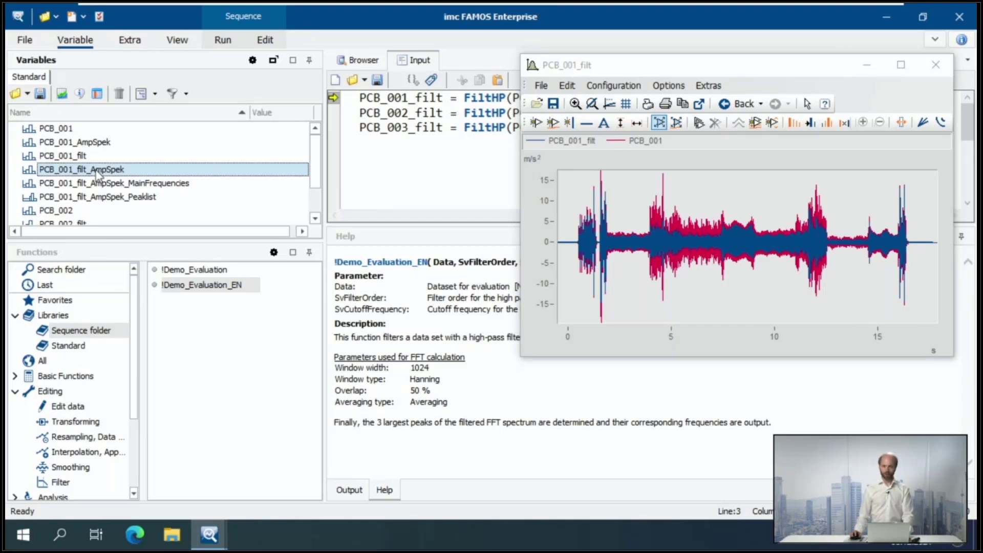
pyautogui.click(61, 94)
pyautogui.moveTo(358, 362); pyautogui.dragTo(277, 192)
pyautogui.moveTo(435, 345); pyautogui.dragTo(545, 440)
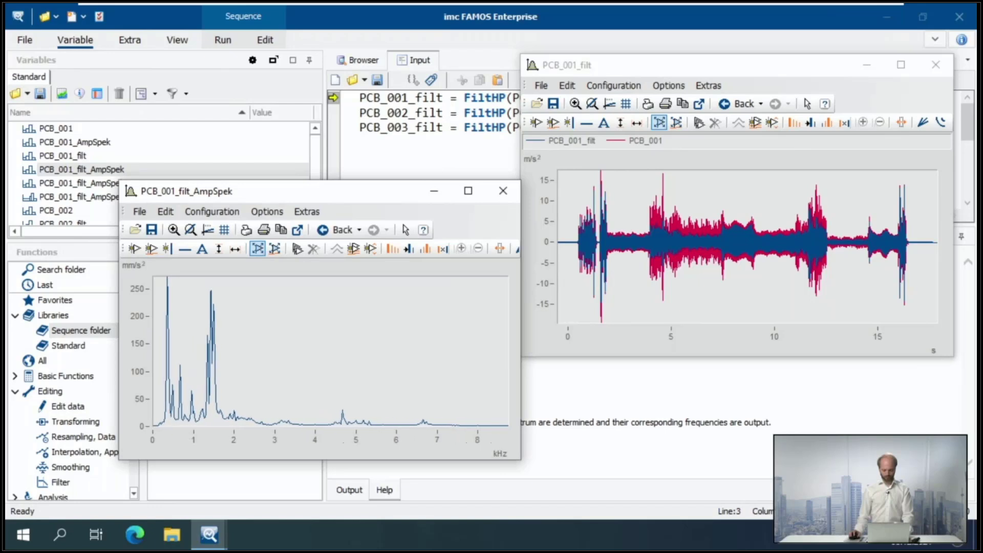
pyautogui.moveTo(320, 436); pyautogui.dragTo(403, 433)
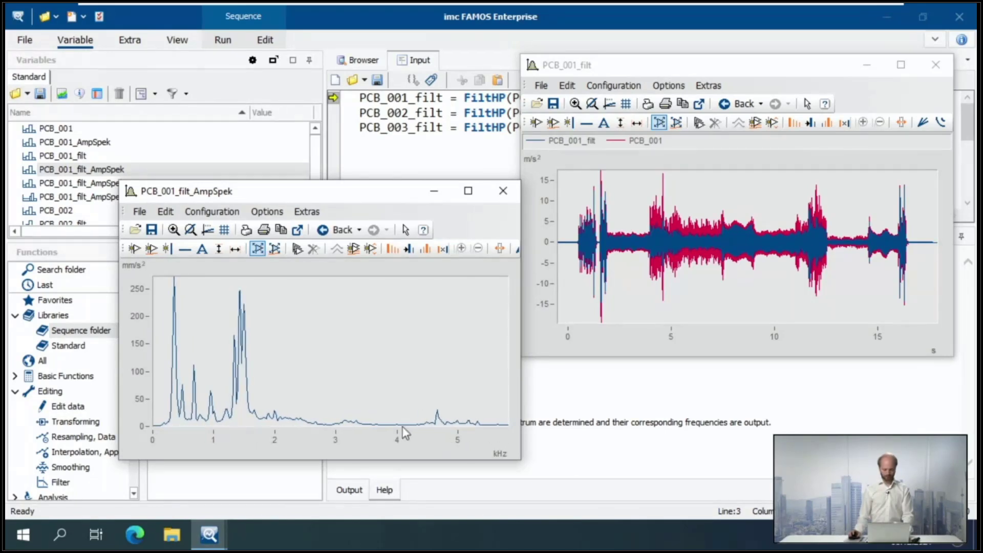
pyautogui.moveTo(232, 191); pyautogui.dragTo(223, 235)
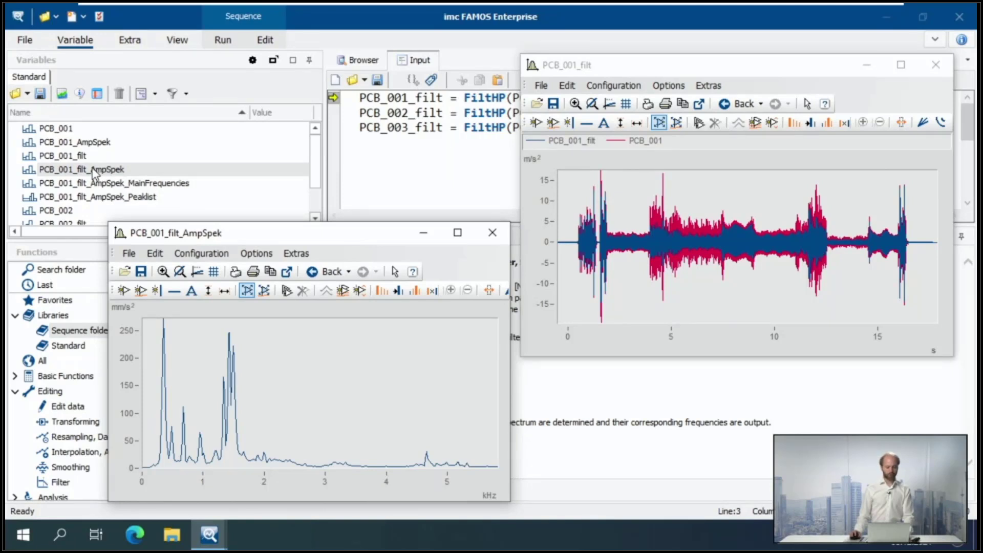
# Add PCB_001_AmpSpek and PCB_001_filt_AmpSpek_Peaklist to the filtered spectrum plot
pyautogui.moveTo(80, 147); pyautogui.dragTo(131, 371)
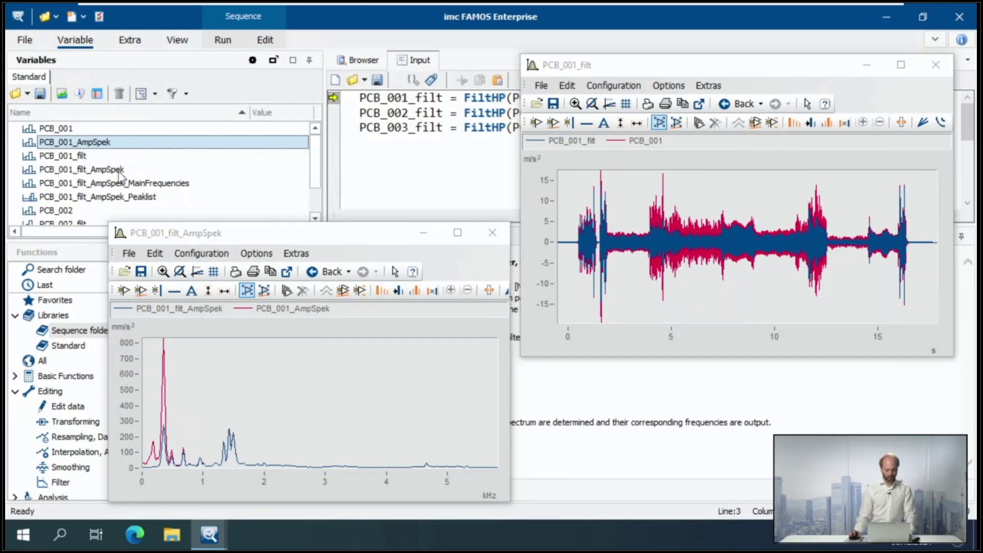
pyautogui.click(93, 185)
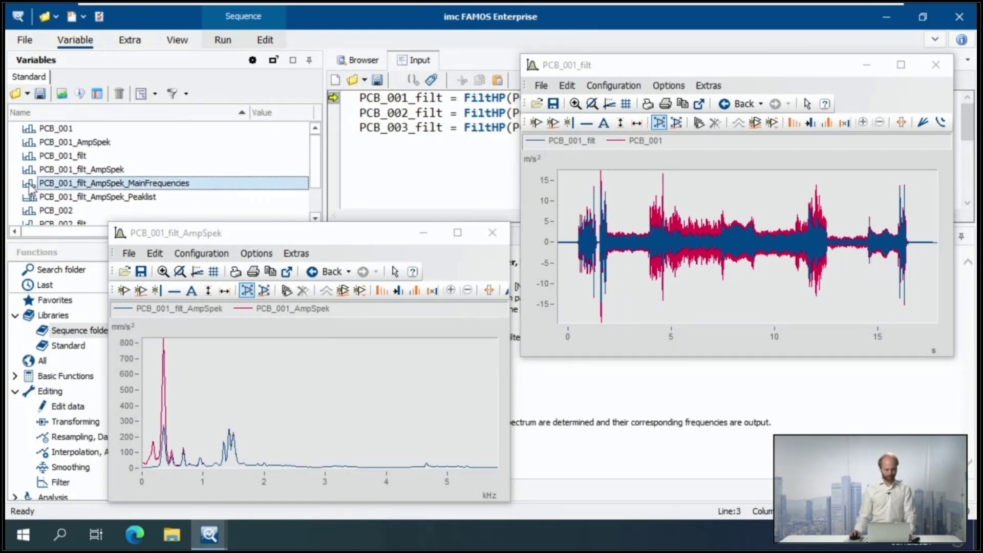
pyautogui.click(93, 198)
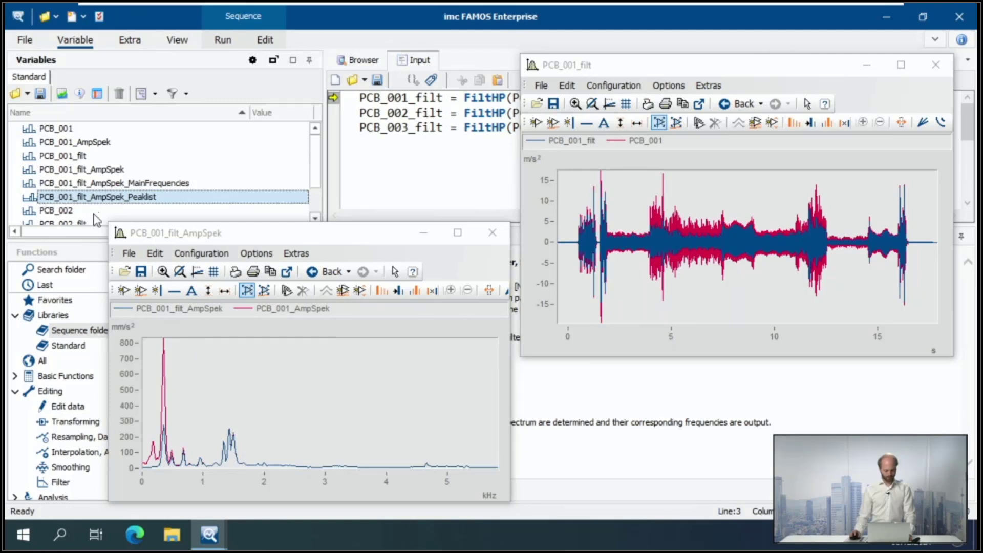
pyautogui.moveTo(85, 202); pyautogui.dragTo(132, 379)
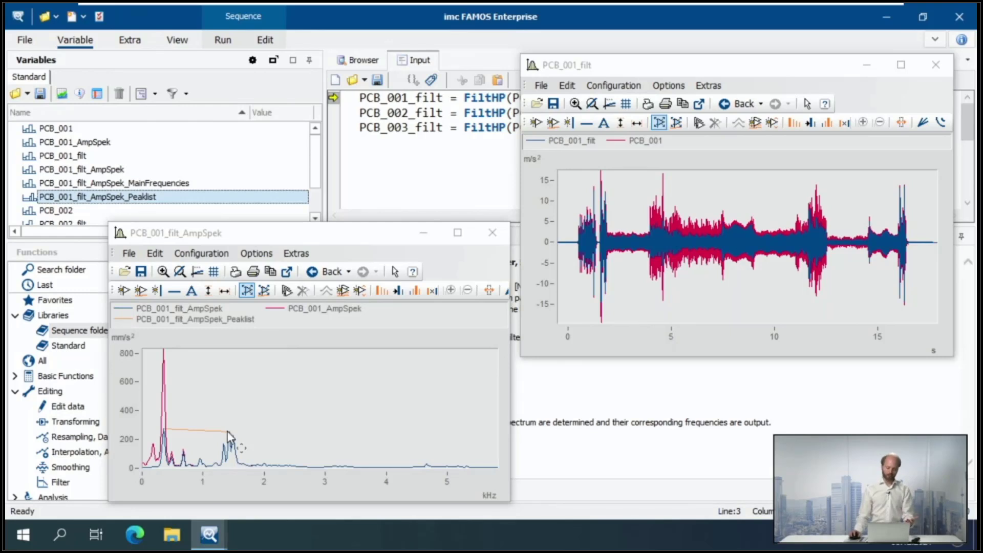
# Move the peak list to the front of the spectrum plot's lines and show it only as large dot symbols
pyautogui.rightClick(244, 382)
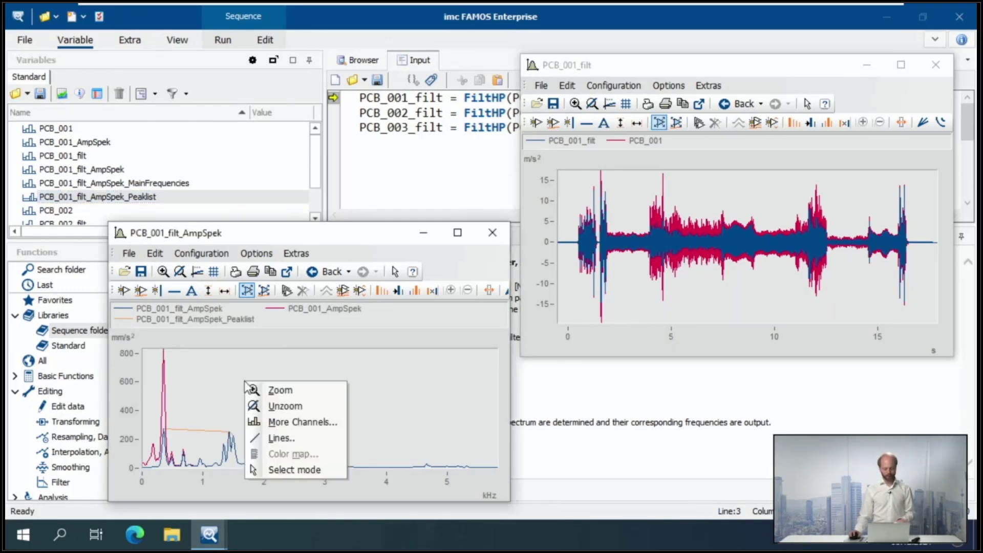
pyautogui.click(281, 439)
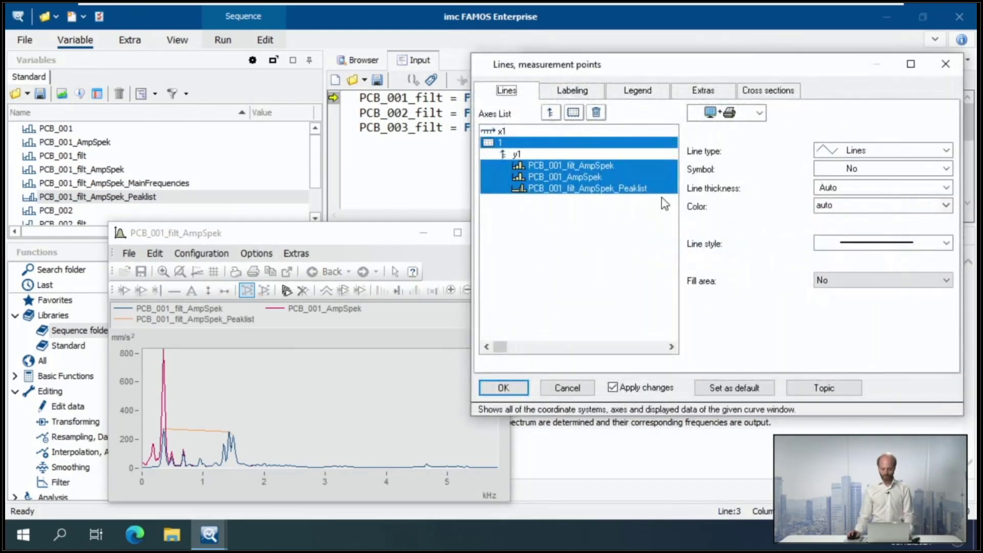
pyautogui.click(589, 188)
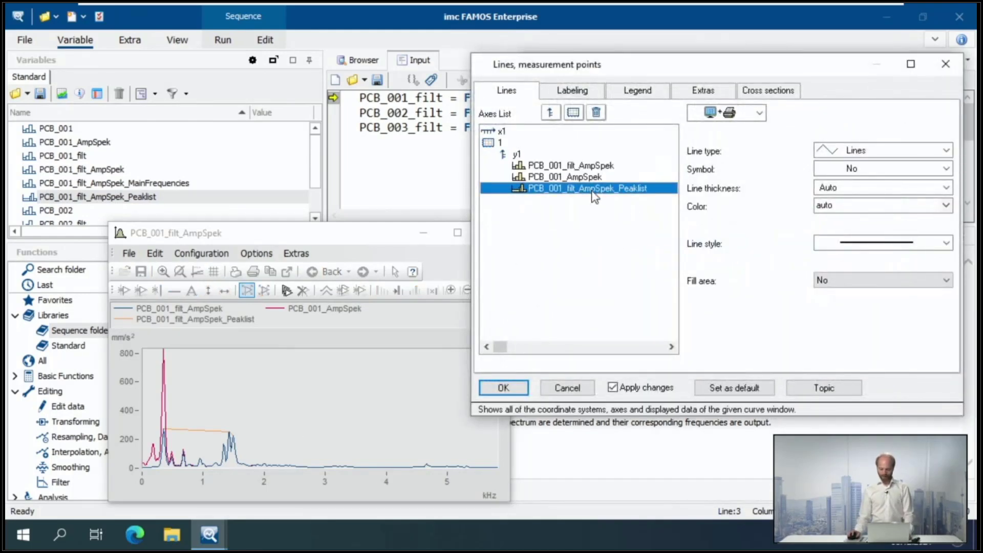
pyautogui.moveTo(591, 190); pyautogui.dragTo(587, 165)
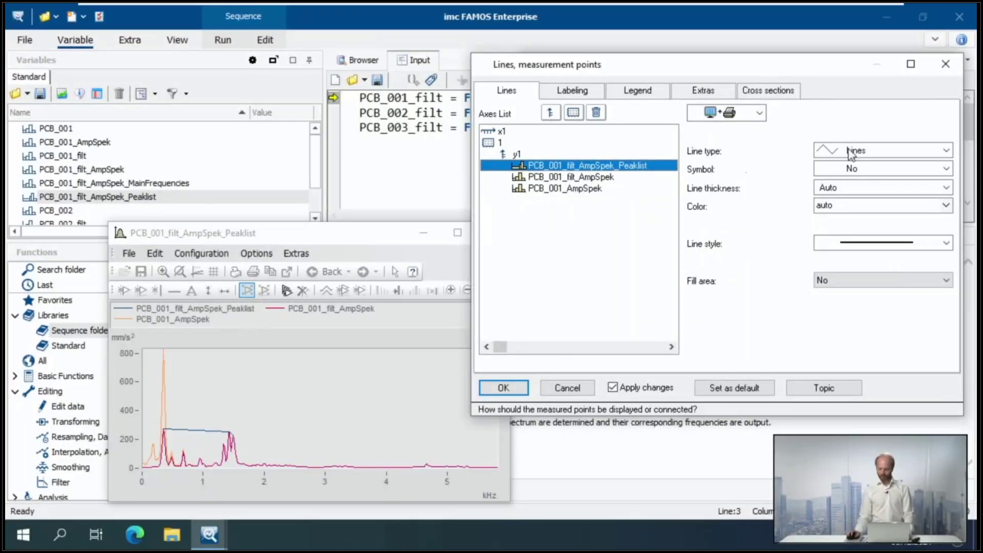
pyautogui.click(871, 150)
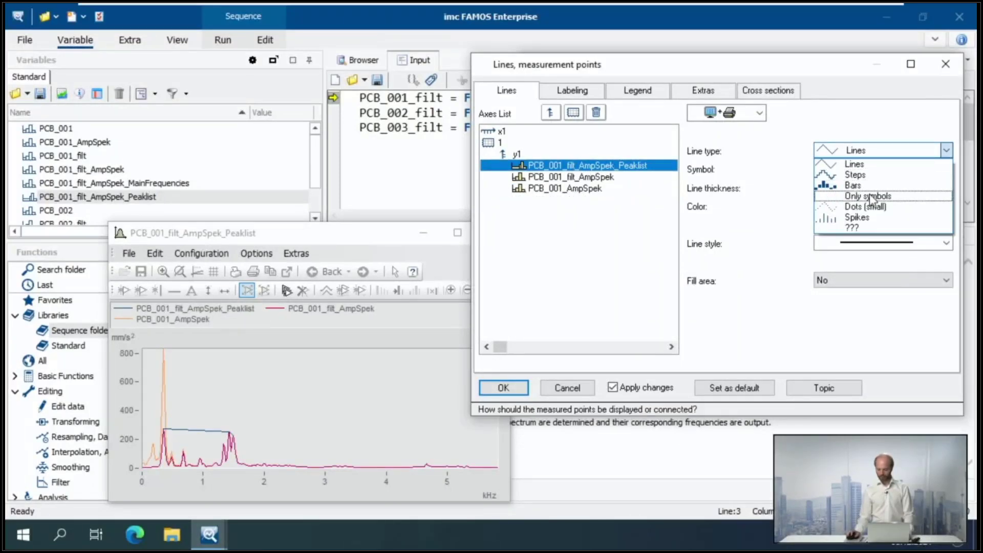
pyautogui.click(868, 196)
pyautogui.click(871, 168)
pyautogui.click(865, 193)
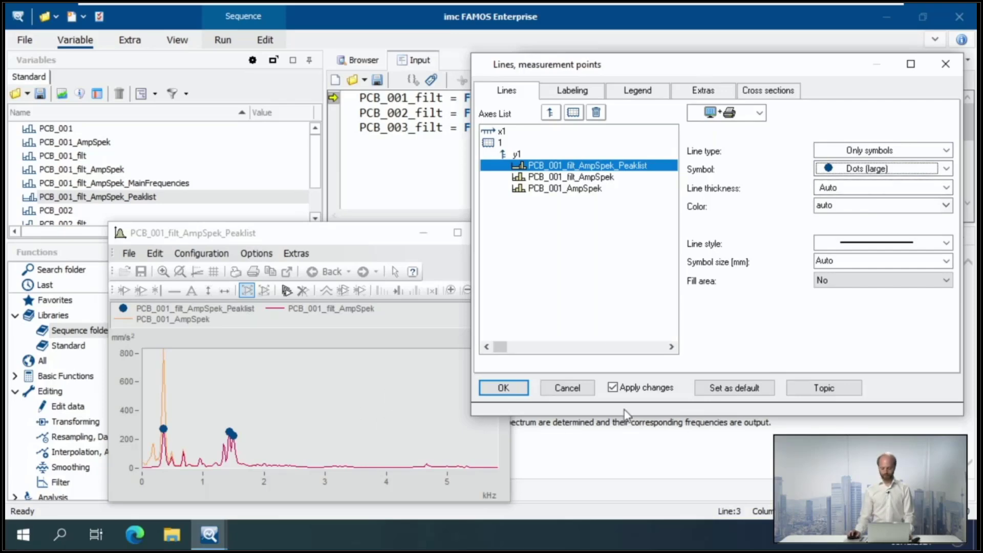
pyautogui.click(504, 388)
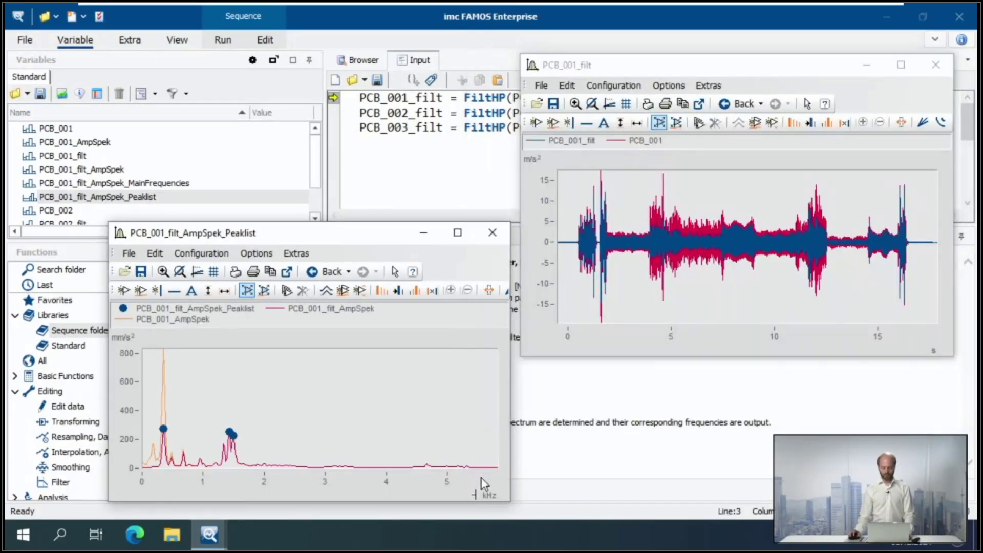
# Zoom in on the spectrum's peak range and open PCB_001_filt_AmpSpek_MainFrequencies as a table in the data editor
pyautogui.scroll(6, 486, 484)
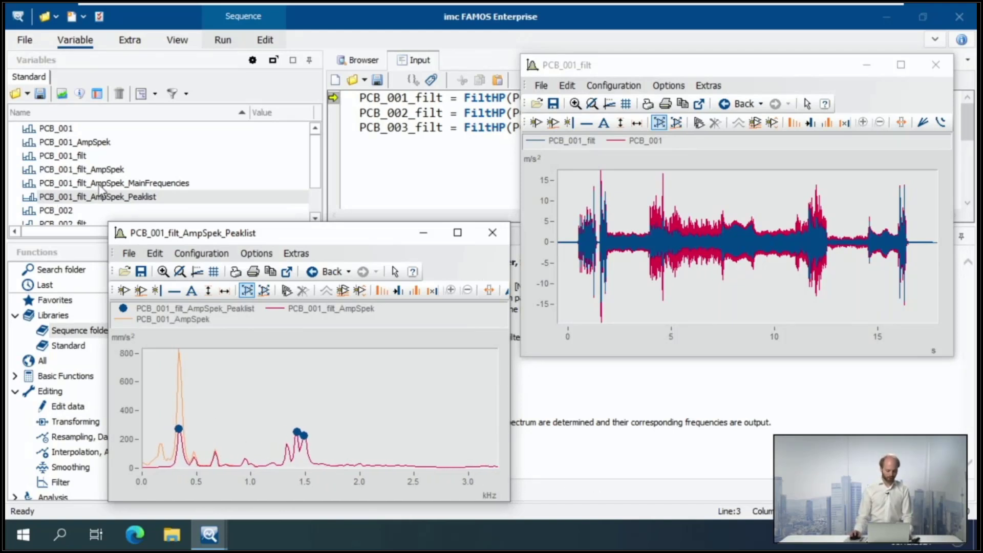
pyautogui.click(195, 184)
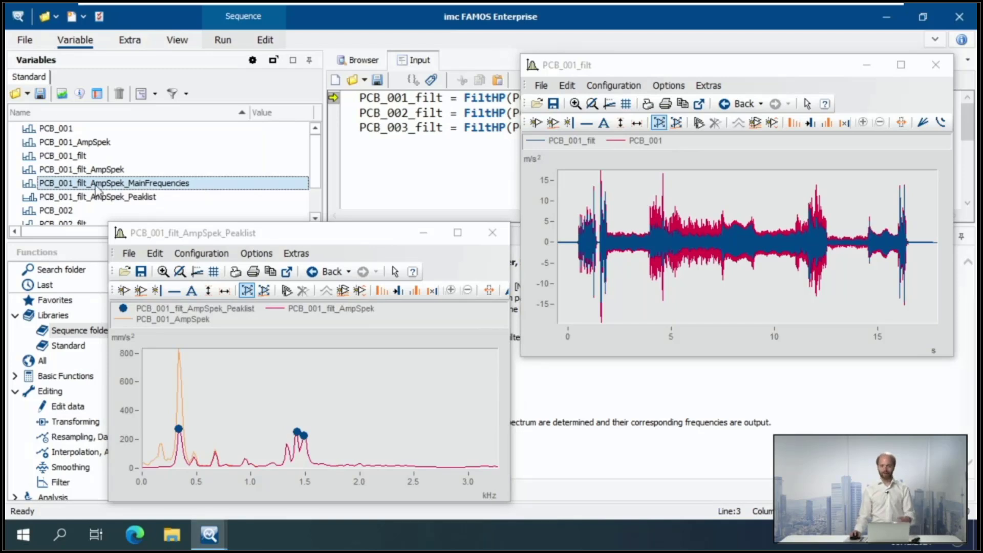
pyautogui.click(98, 94)
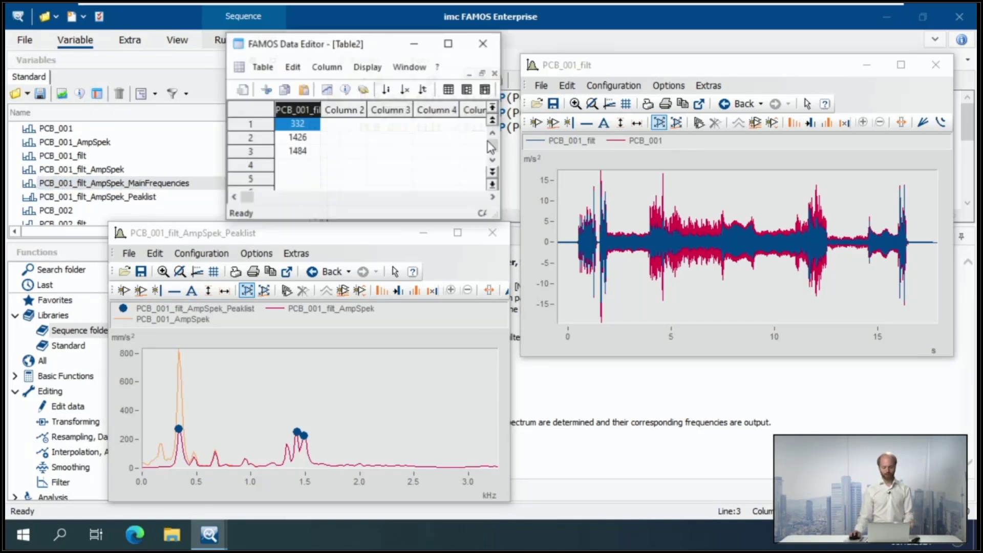